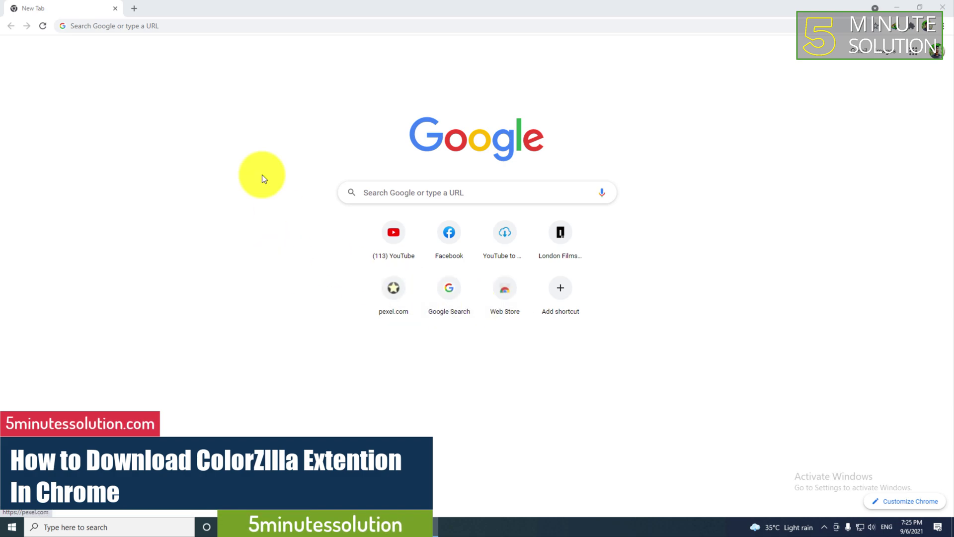
# Step: Search for 'colorzilla' from the address bar to reach its Chrome Web Store listing
pyautogui.click(223, 27)
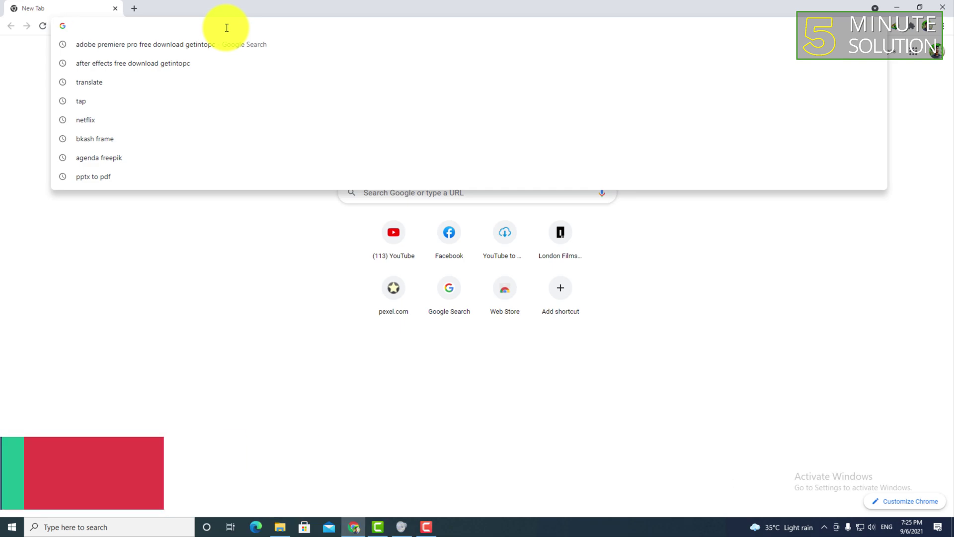
pyautogui.write('c')
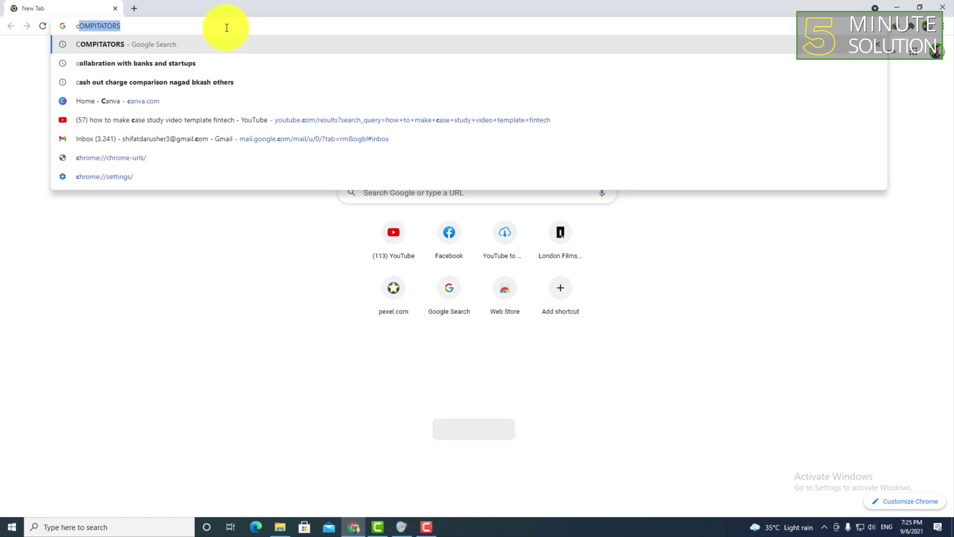
pyautogui.write('olor')
pyautogui.press('Return')
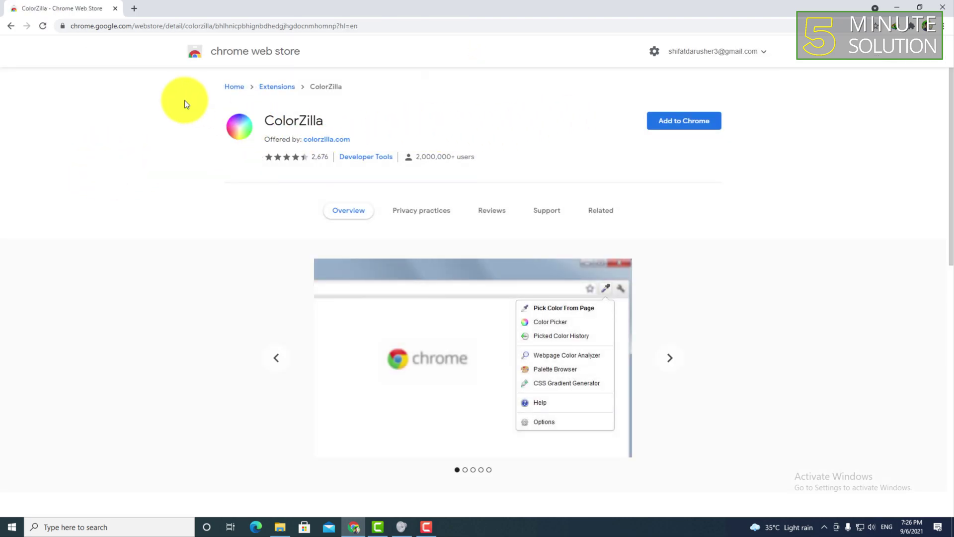
# Step: Add ColorZilla to Chrome from its Web Store page, confirming with Add extension
pyautogui.click(200, 103)
pyautogui.moveTo(405, 116); pyautogui.dragTo(304, 148)
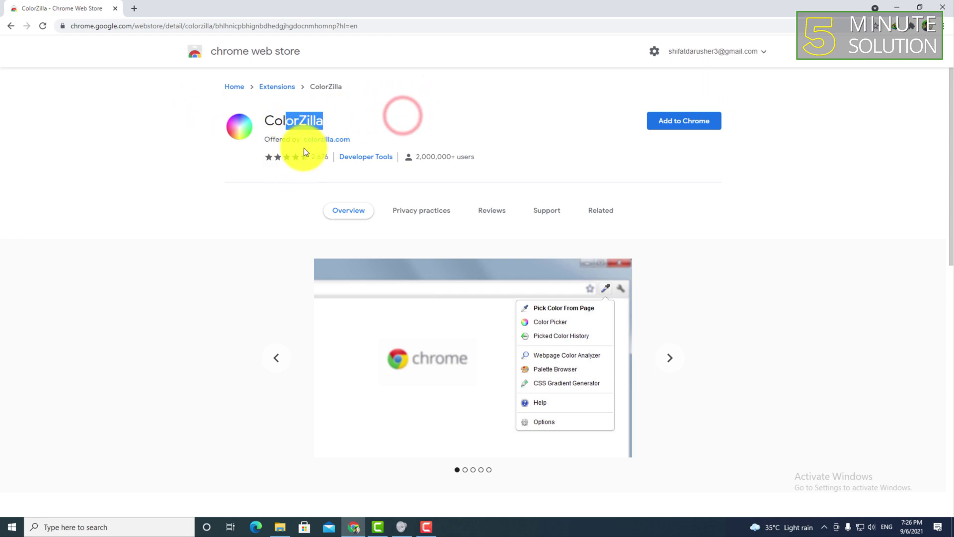
pyautogui.click(372, 108)
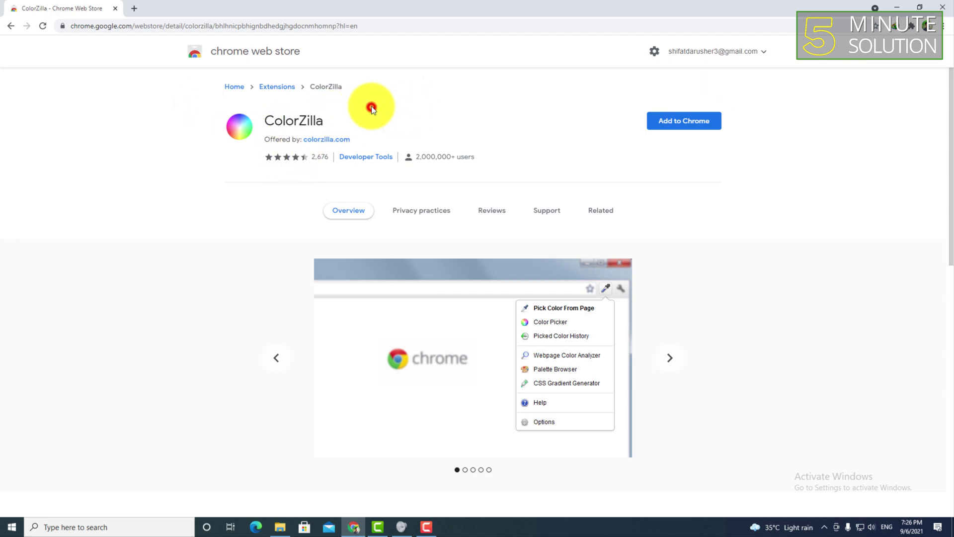
pyautogui.click(676, 125)
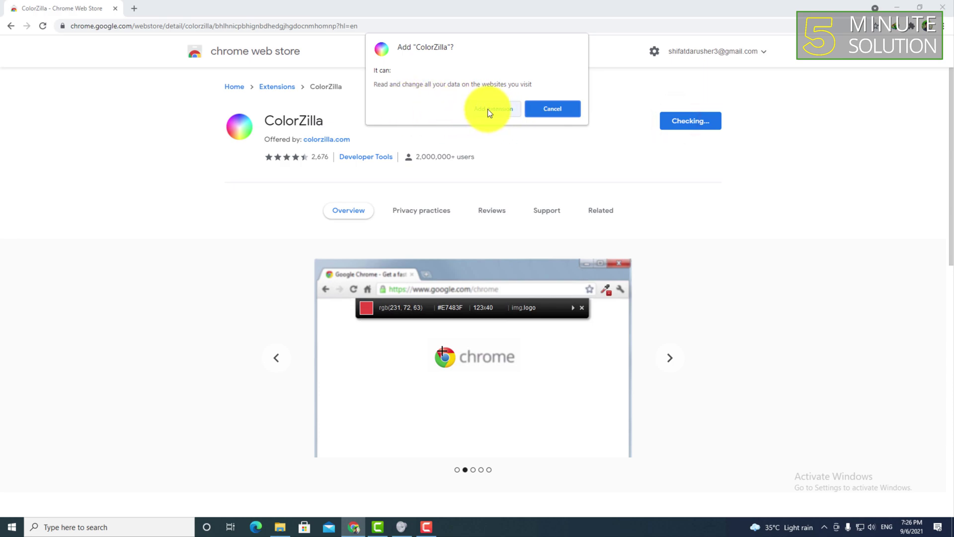
pyautogui.click(489, 110)
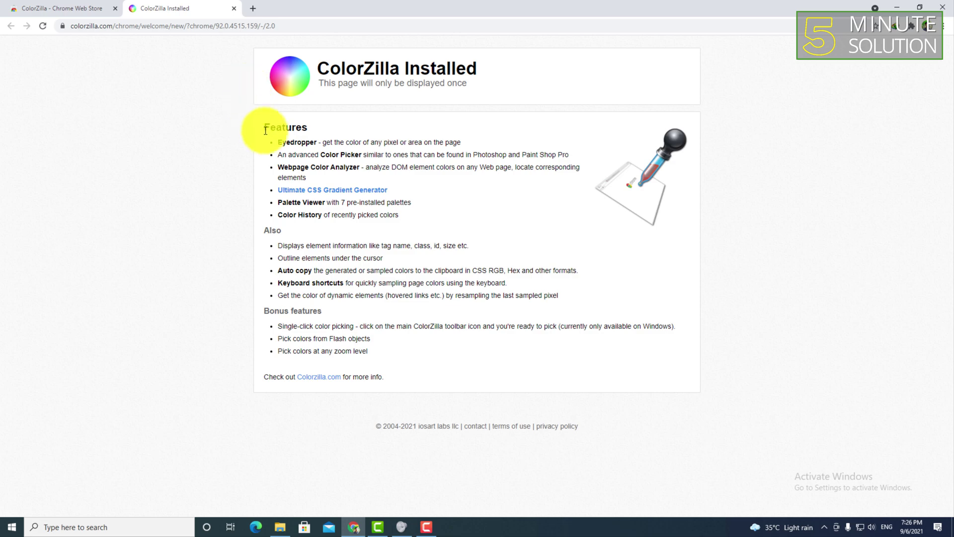
# Step: Open the Ultimate CSS Gradient Generator from the welcome page, then return to the store listing
pyautogui.moveTo(263, 132); pyautogui.dragTo(377, 317)
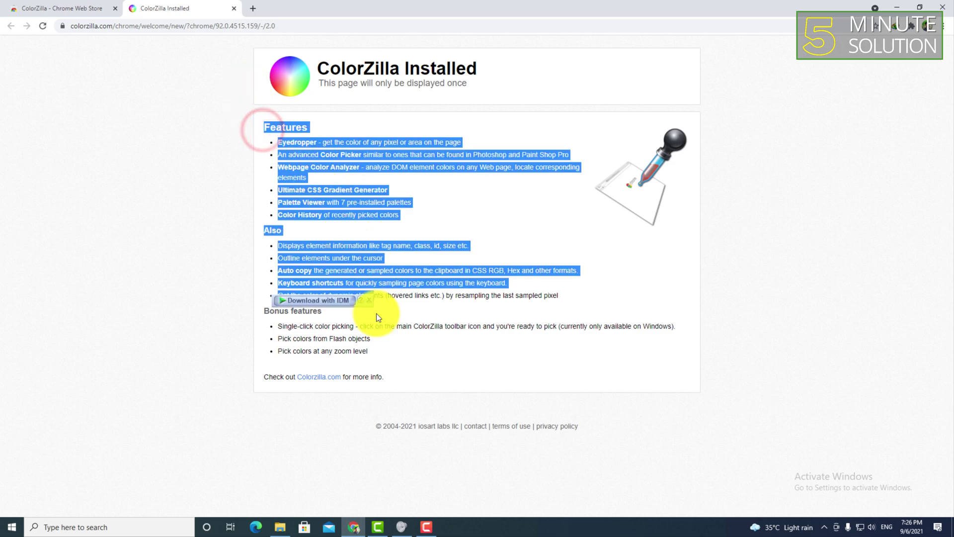
pyautogui.click(413, 203)
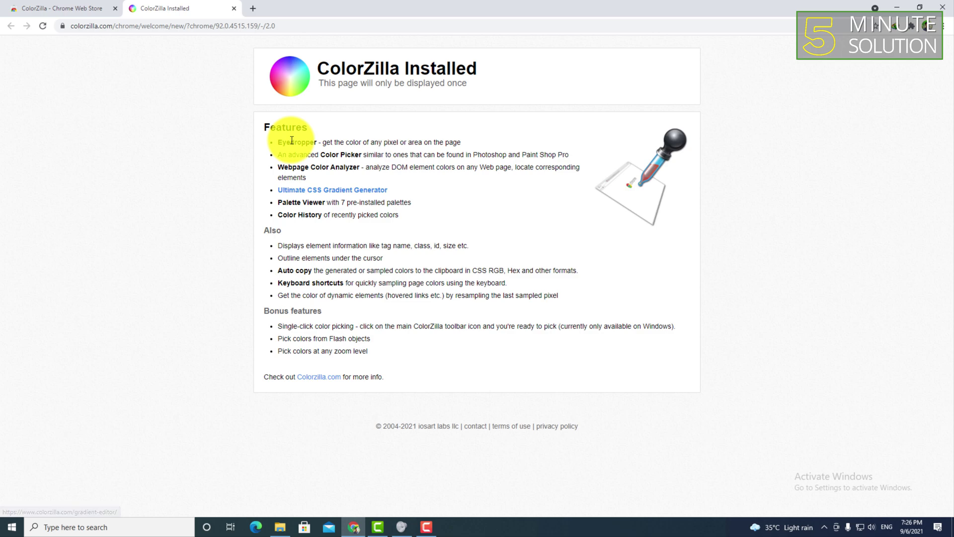
pyautogui.click(307, 191)
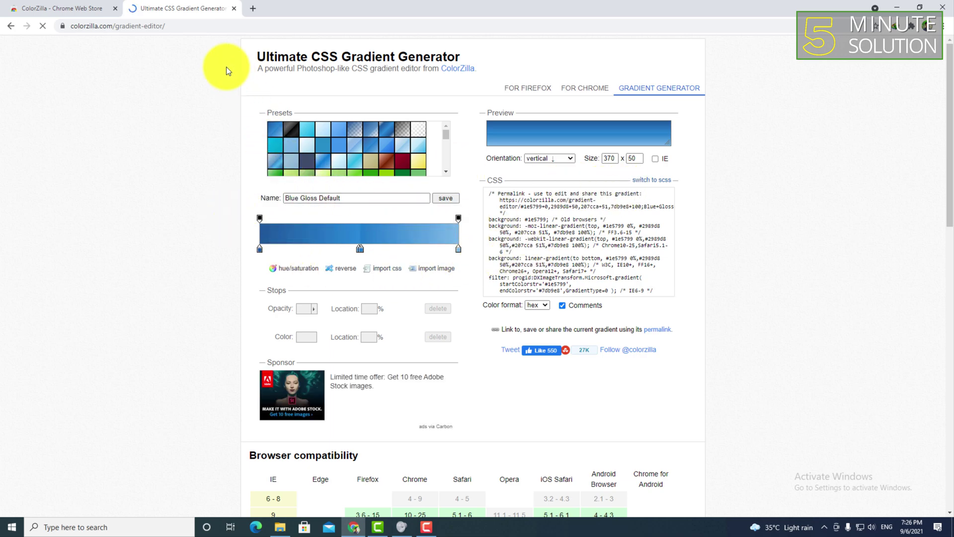
pyautogui.click(71, 8)
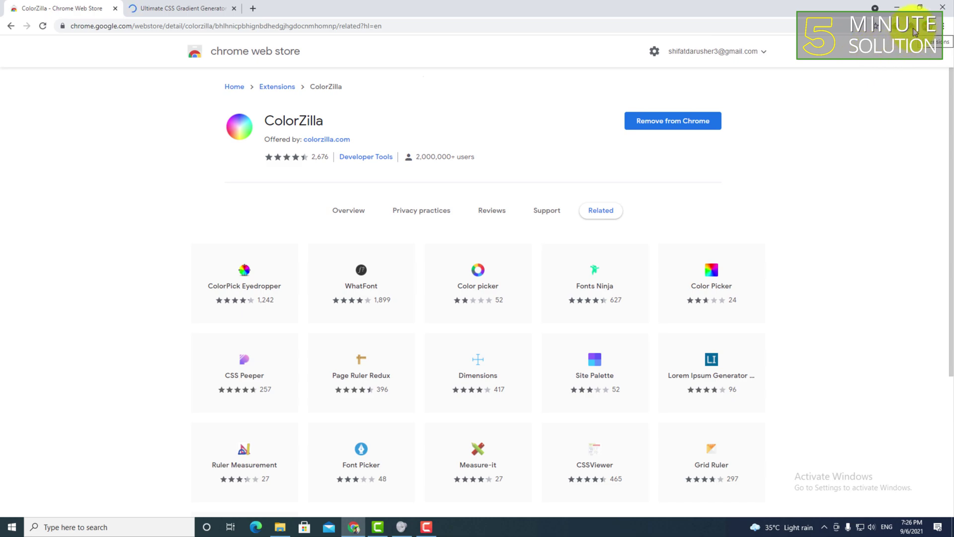
# Step: Pin ColorZilla to the toolbar via the Extensions menu and open a new blank tab
pyautogui.click(914, 28)
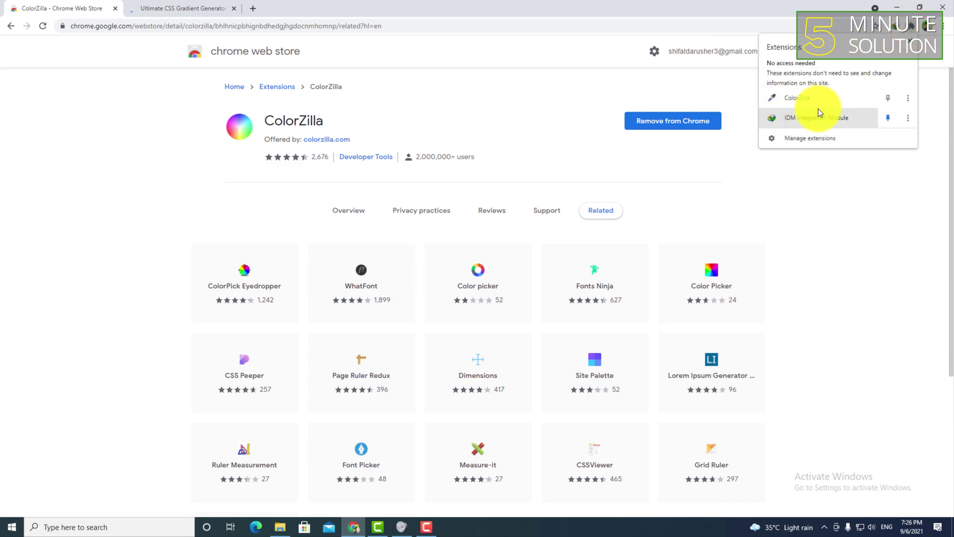
pyautogui.click(890, 97)
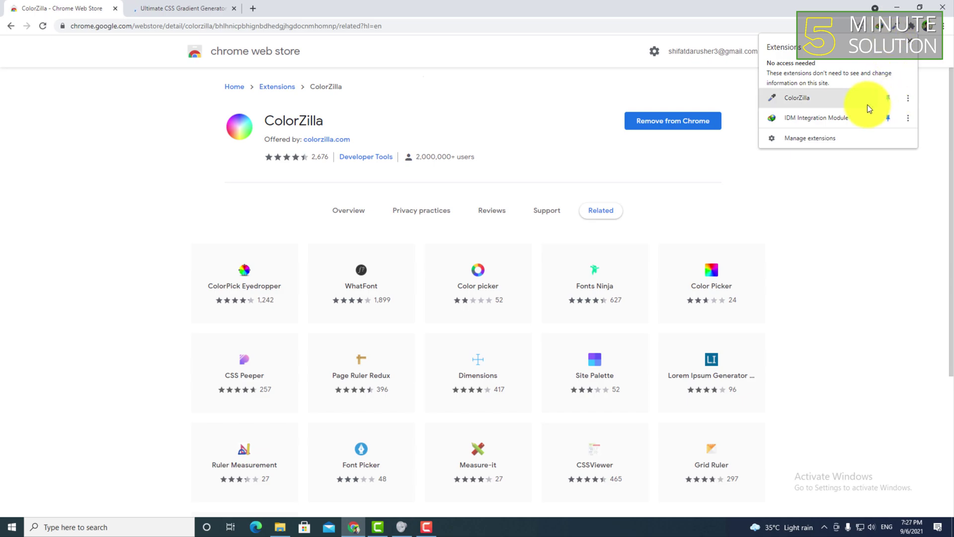
pyautogui.click(910, 39)
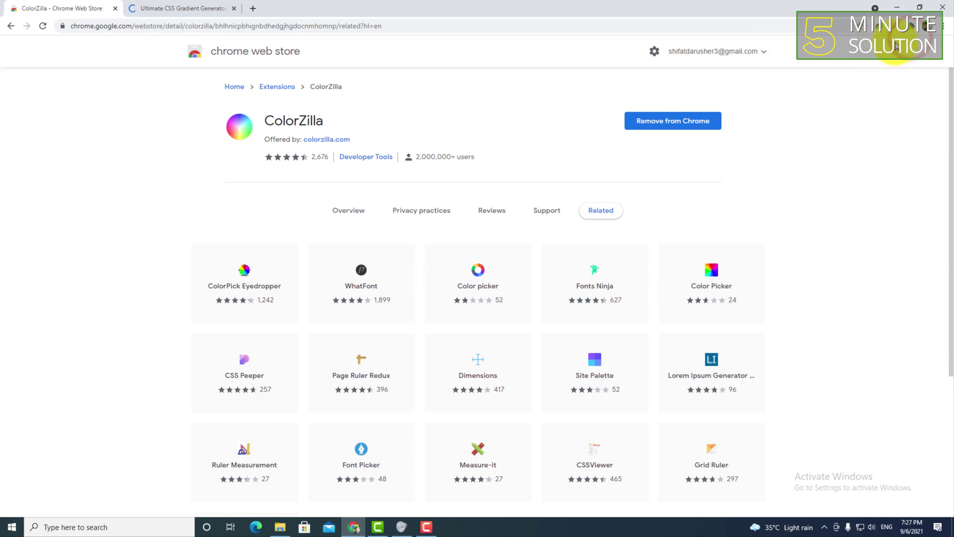
pyautogui.click(252, 10)
# Step: Close the gradient and store tabs, then check ColorZilla's tools menu on the New Tab page
pyautogui.click(234, 8)
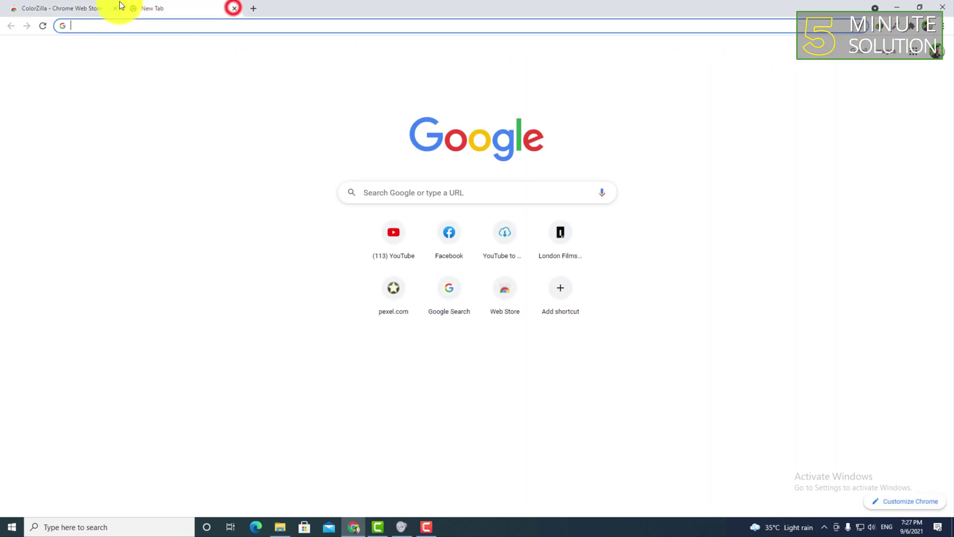
pyautogui.click(114, 8)
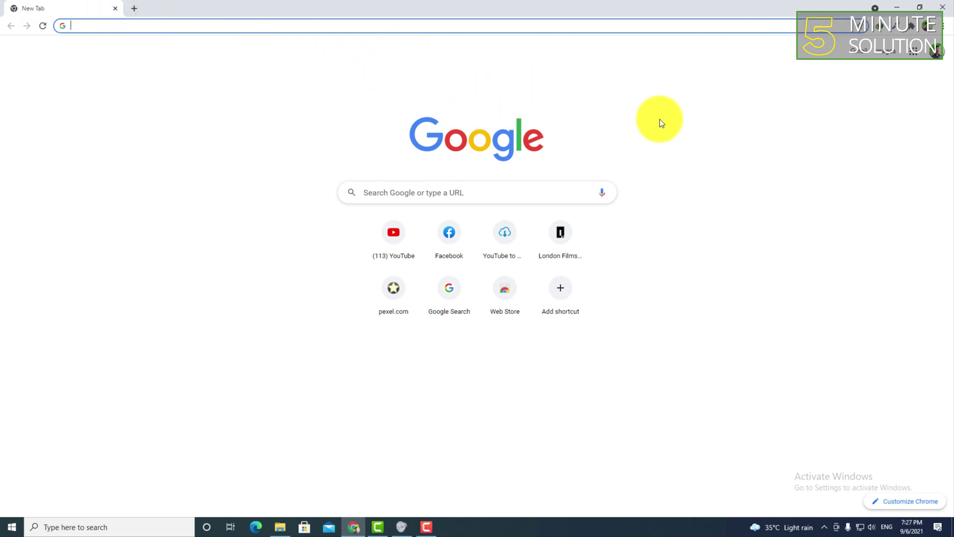
pyautogui.click(899, 27)
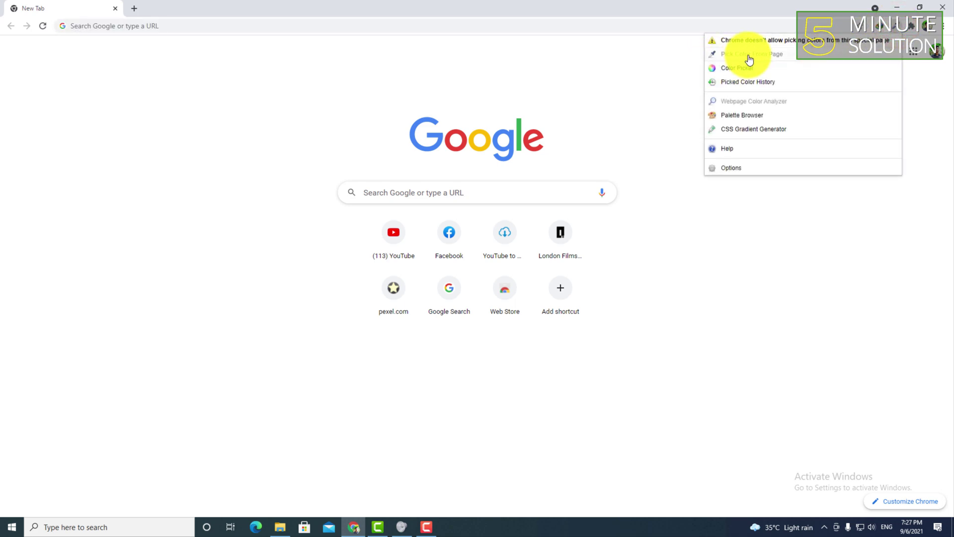
pyautogui.click(689, 63)
pyautogui.click(495, 23)
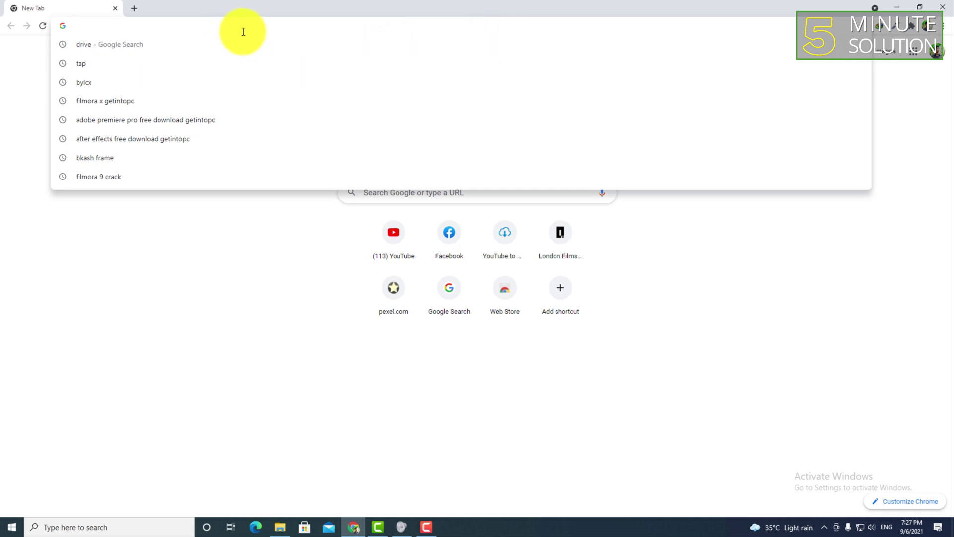
pyautogui.write('pau')
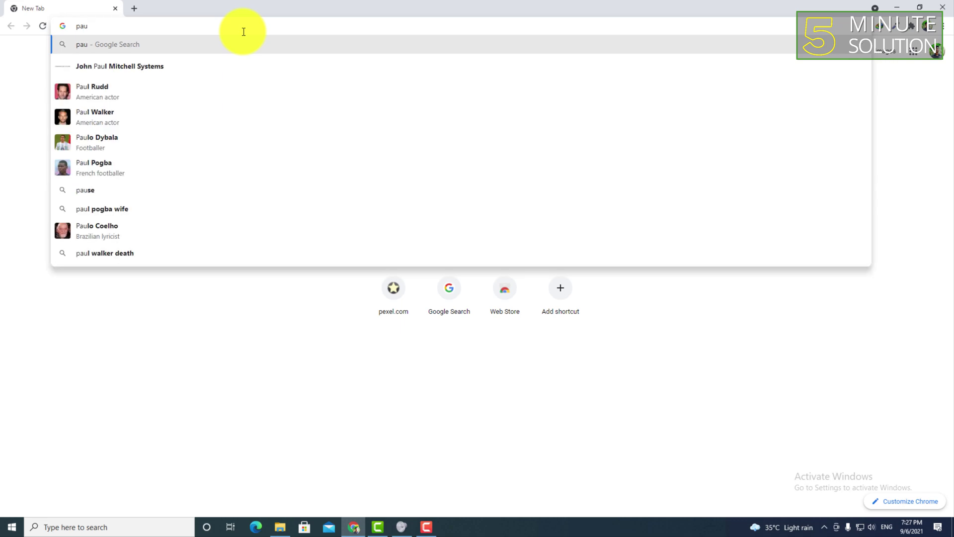
# Step: Search 'paypal', open the official PayPal site, and open the ColorZilla toolbar menu
pyautogui.press('BackSpace')
pyautogui.write('ypal')
pyautogui.press('Return')
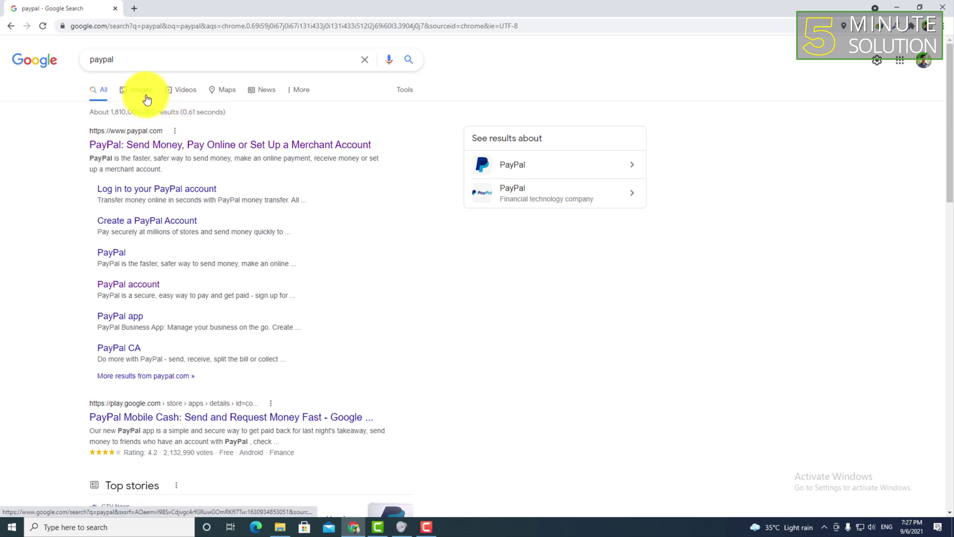
pyautogui.click(220, 146)
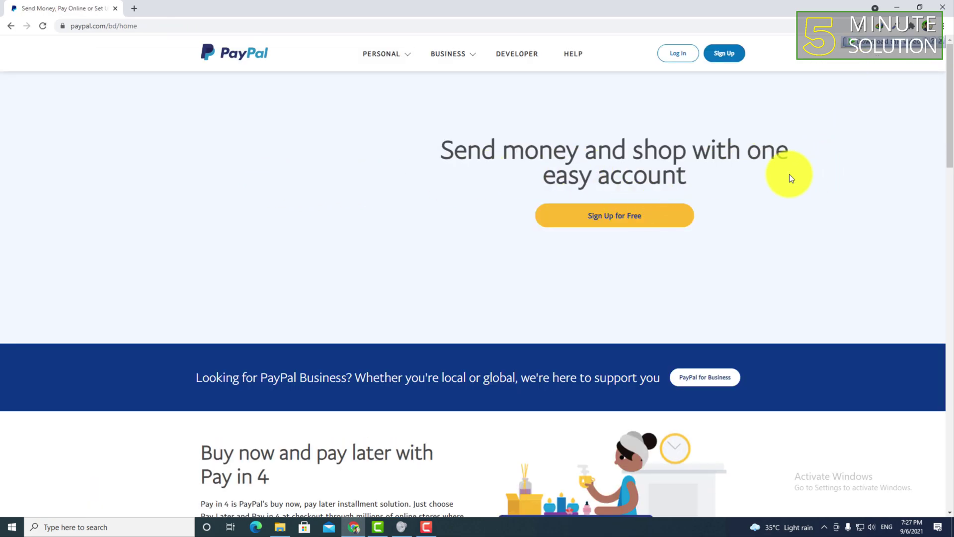
pyautogui.click(912, 25)
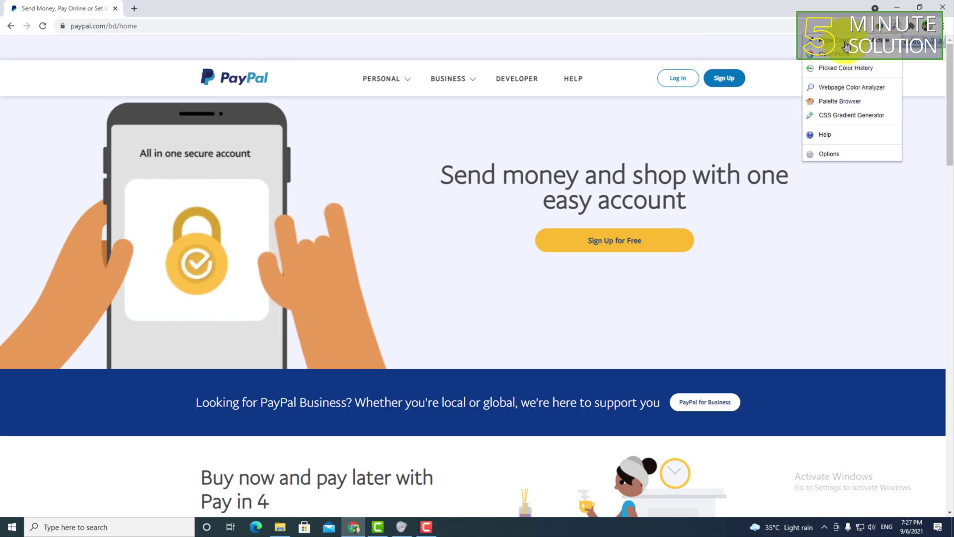
# Step: Use Pick Color From Page to sample #0D3685 from PayPal's dark blue business banner
pyautogui.click(852, 41)
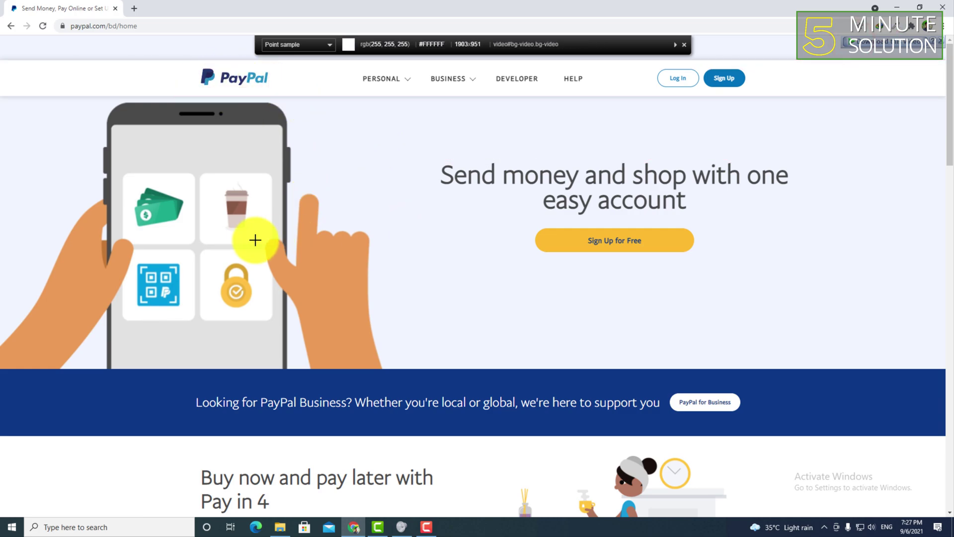
pyautogui.scroll(-1, 447, 386)
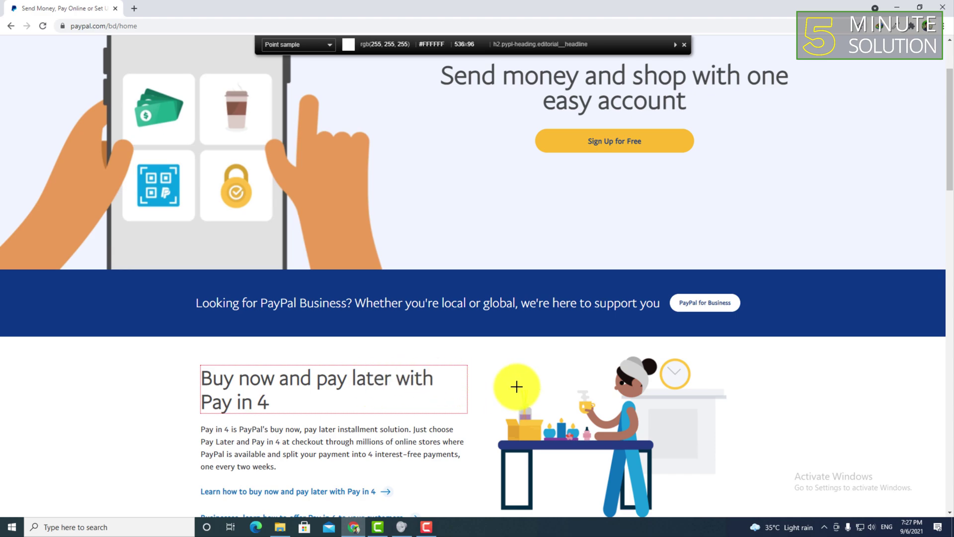
pyautogui.scroll(1, 544, 388)
pyautogui.scroll(-2, 563, 439)
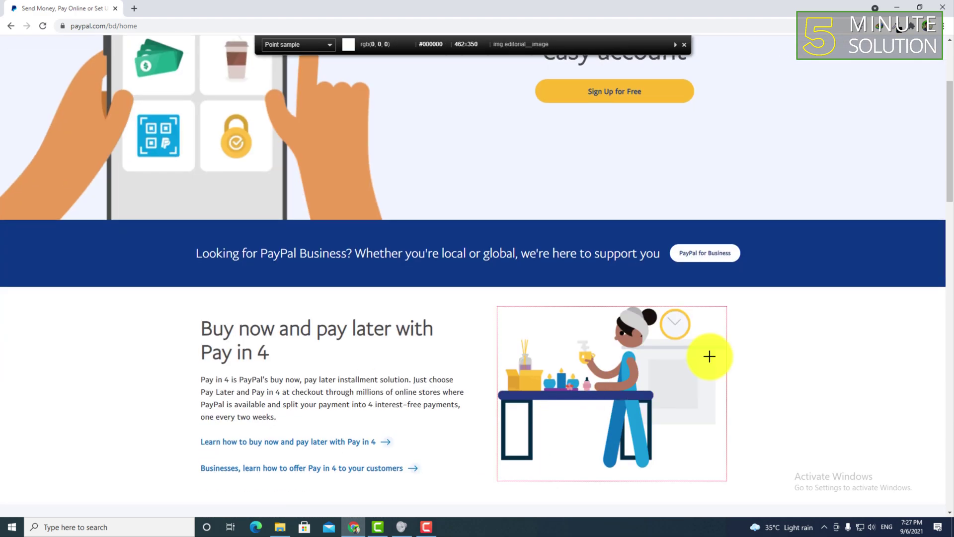
pyautogui.click(784, 262)
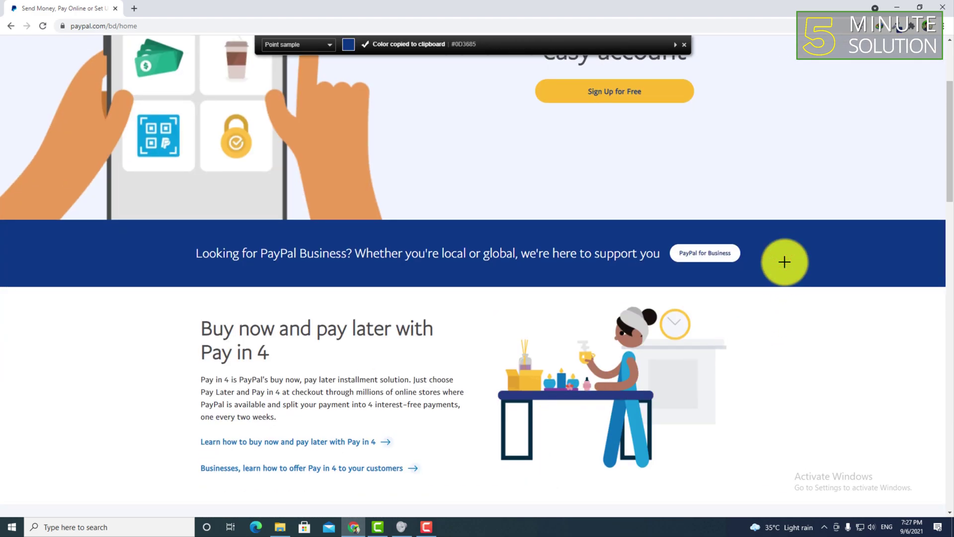
pyautogui.scroll(-1, 785, 262)
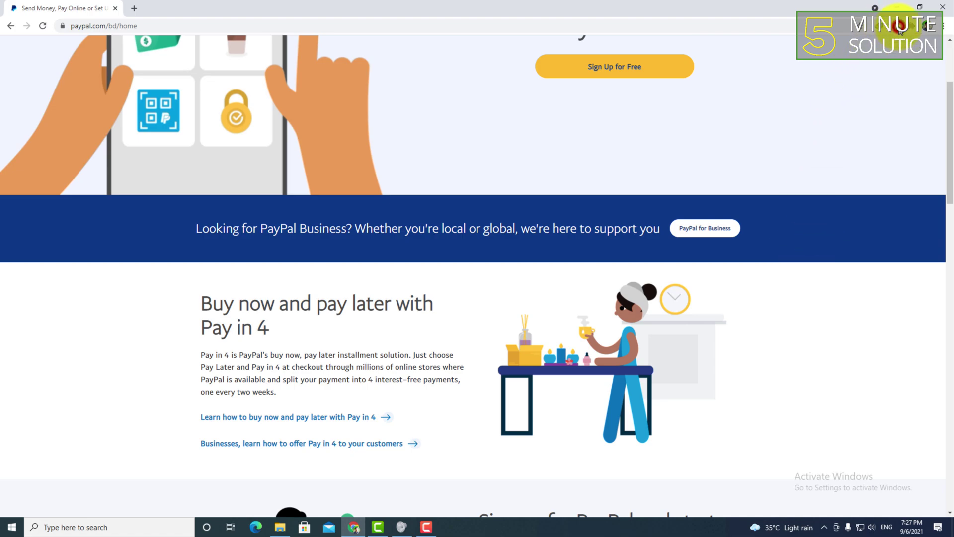
pyautogui.click(899, 28)
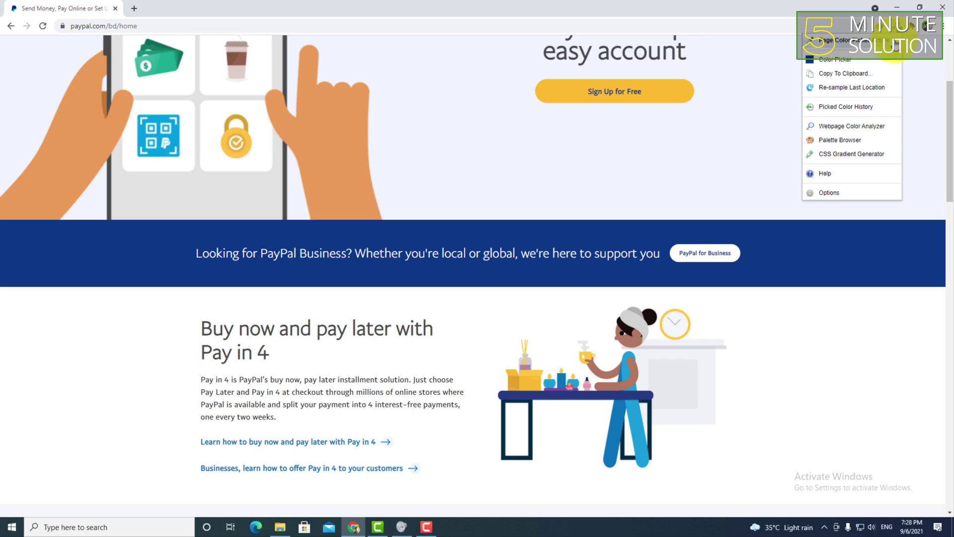
# Step: Show the picked blue (RGB 13, 54, 133) in Color Picker and copy hex 0d3685
pyautogui.click(844, 64)
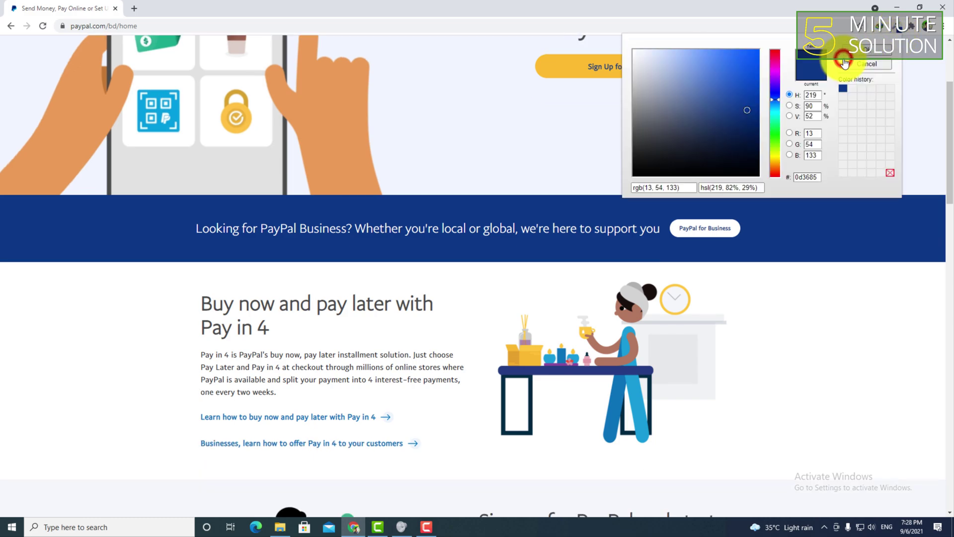
pyautogui.doubleClick(814, 177)
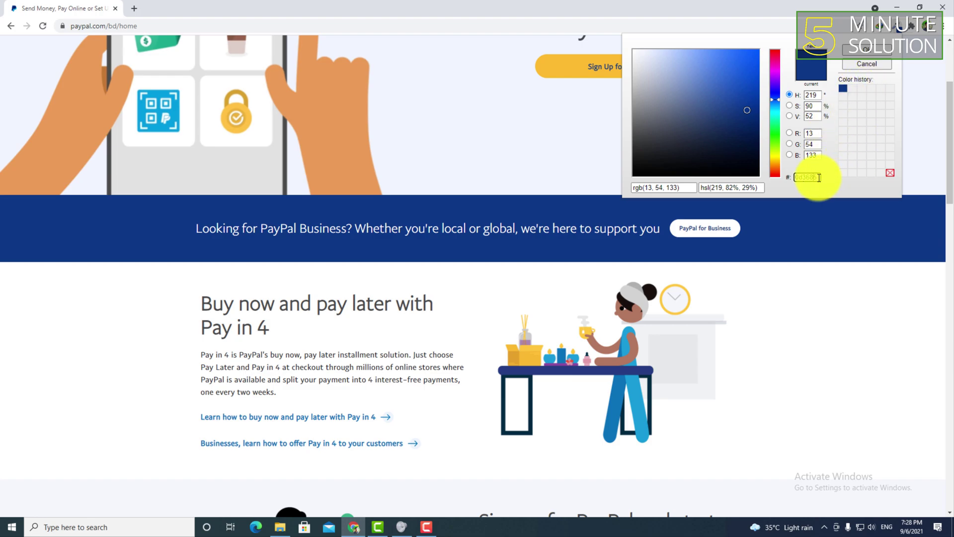
pyautogui.doubleClick(817, 176)
pyautogui.rightClick(816, 177)
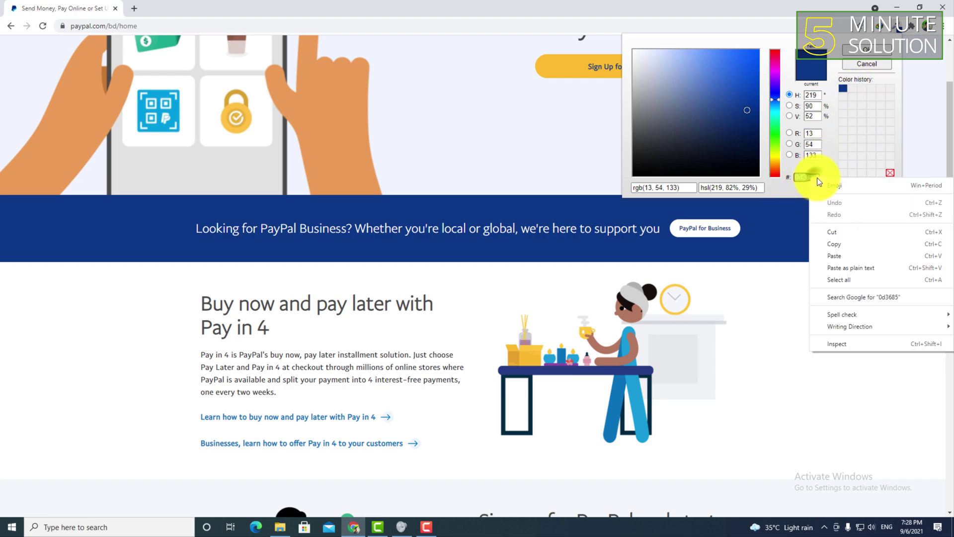
pyautogui.click(835, 243)
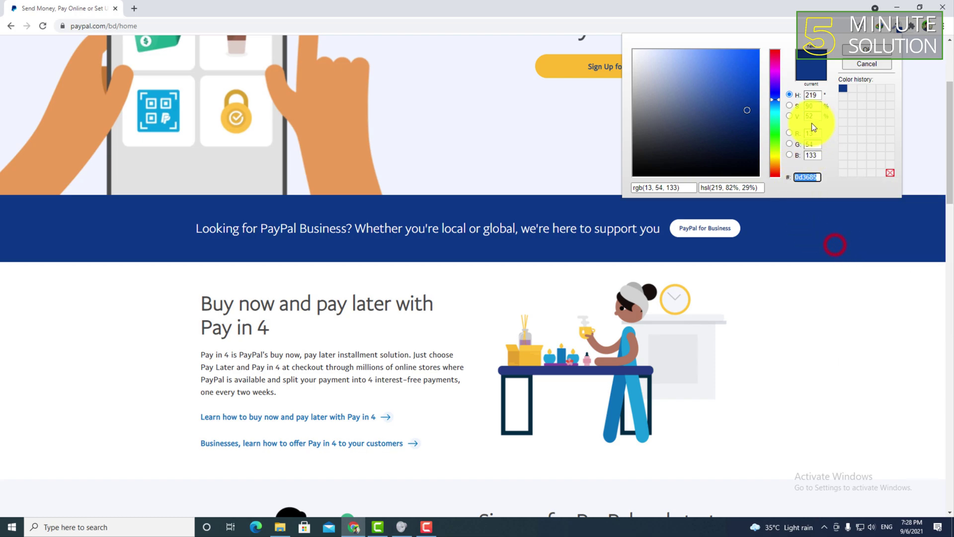
pyautogui.click(862, 65)
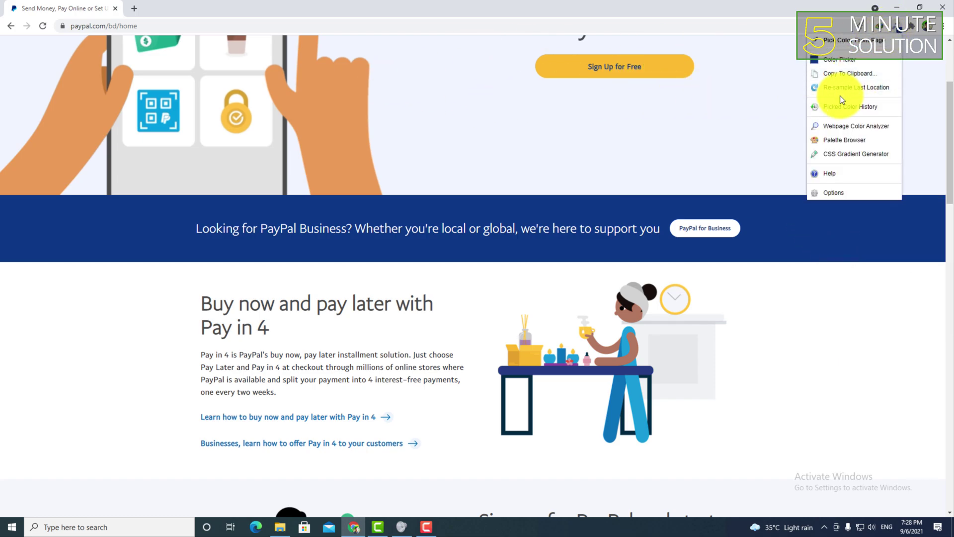
# Step: Close the ColorZilla tools menu so only the PayPal homepage remains in view
pyautogui.click(902, 26)
pyautogui.scroll(1, 718, 195)
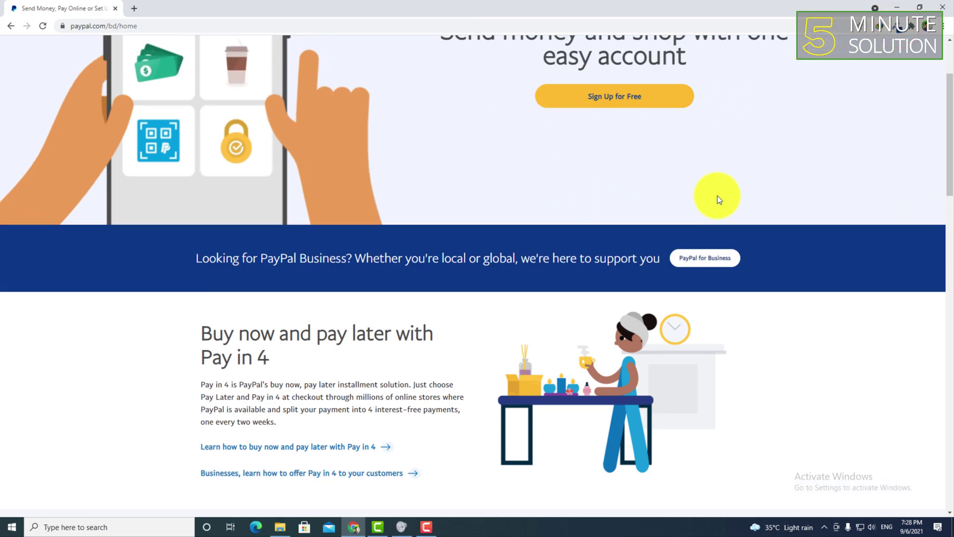
pyautogui.scroll(2, 694, 217)
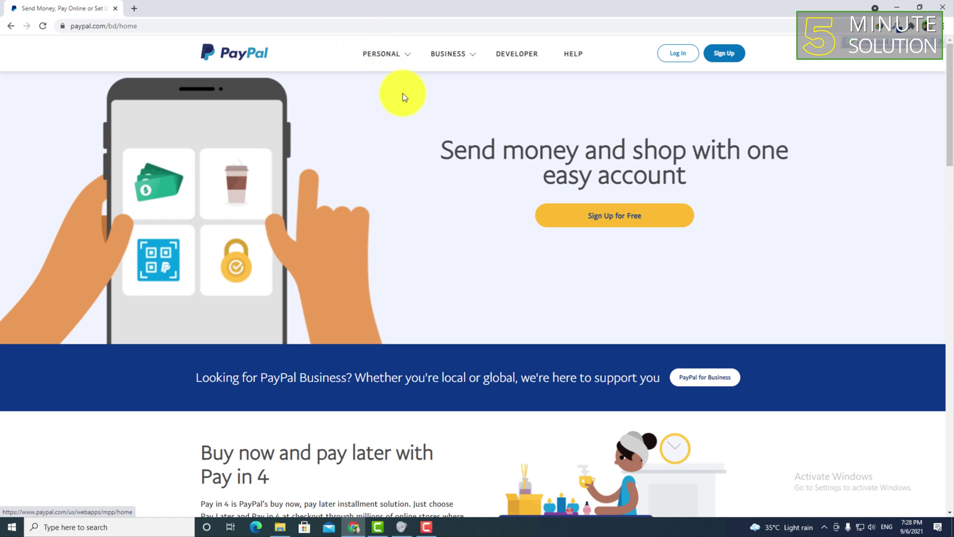